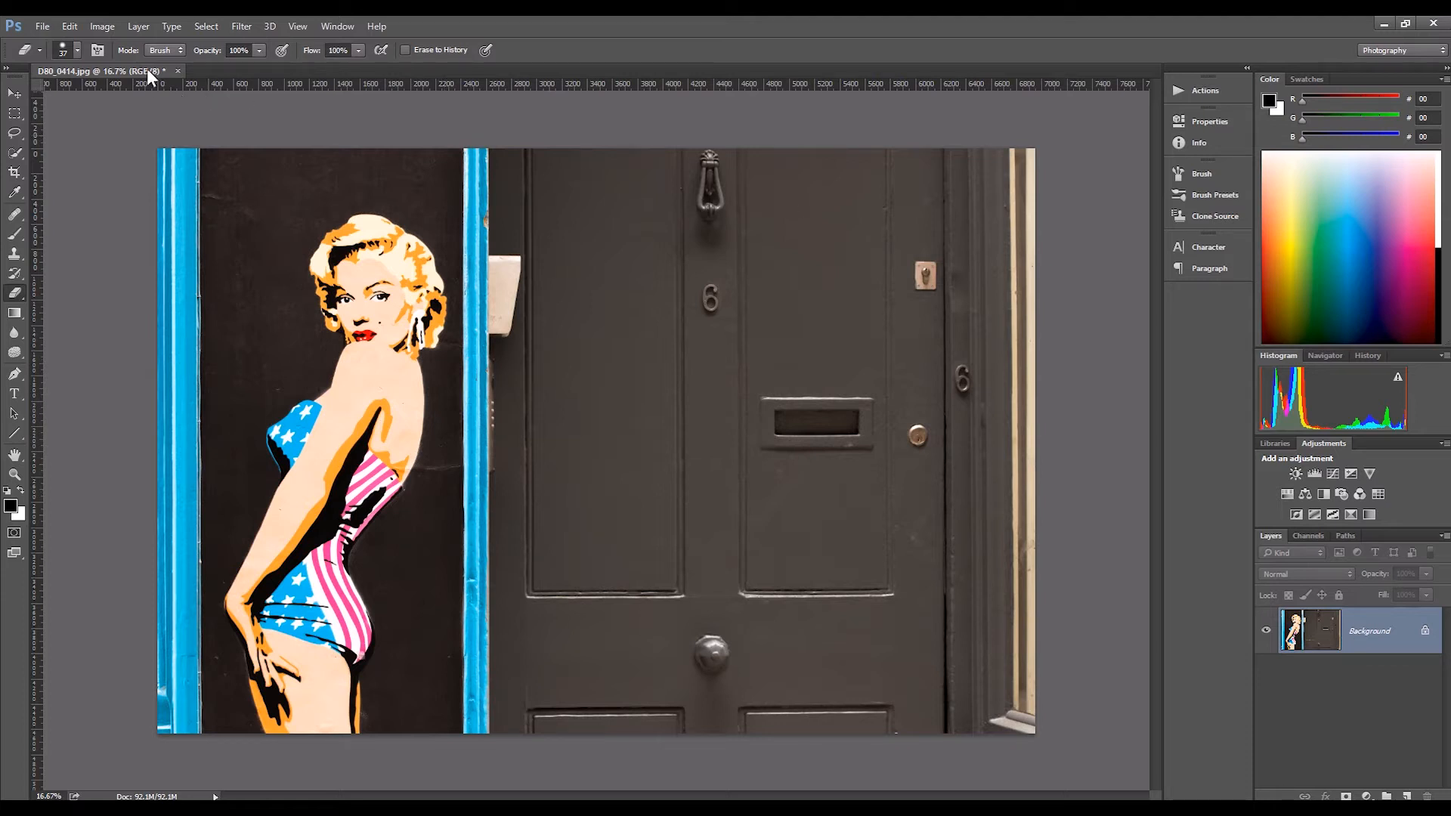
# Step: Duplicate the Background layer within the same document, keeping the suggested name Background copy
pyautogui.click(137, 27)
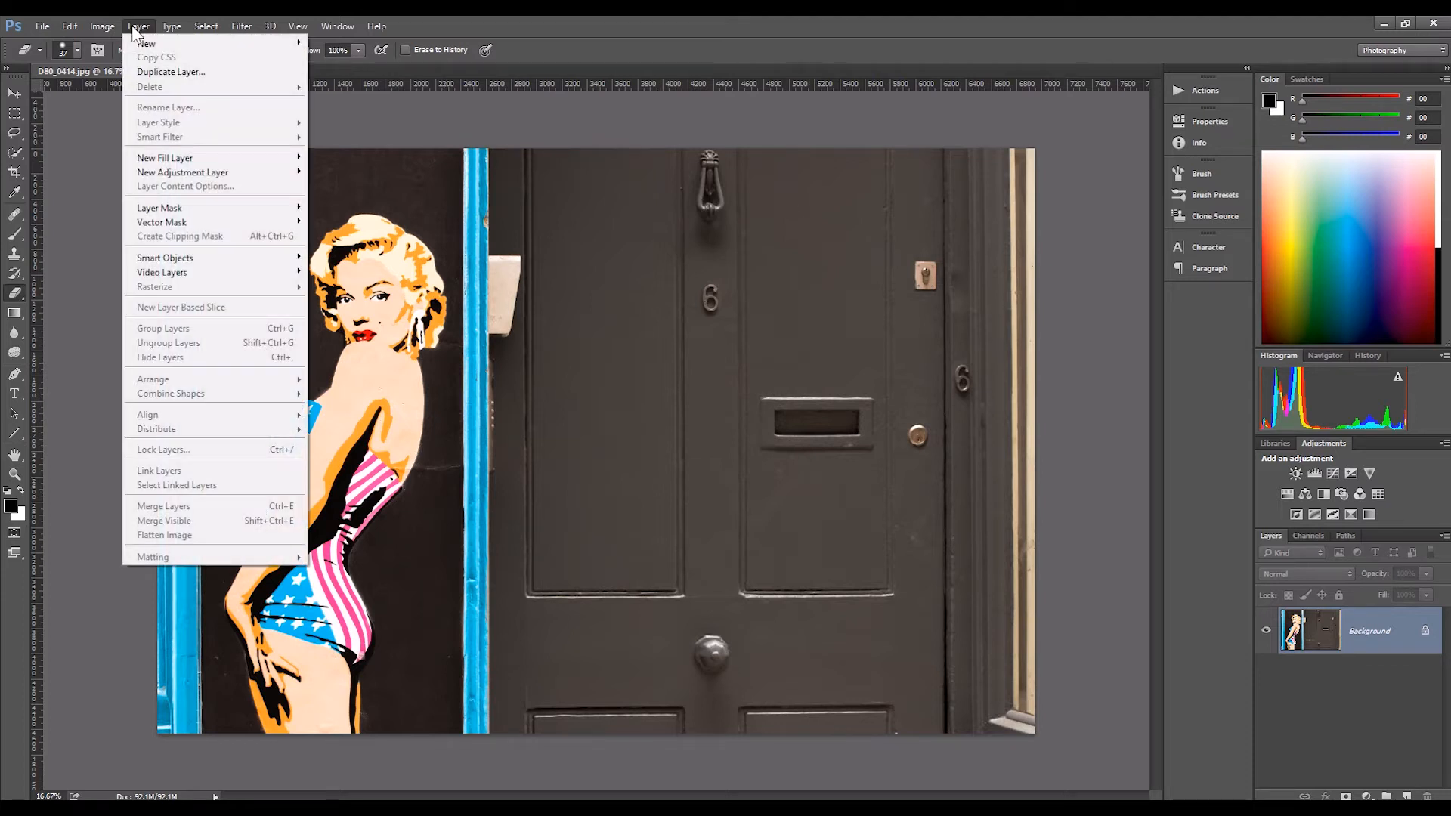
pyautogui.click(160, 72)
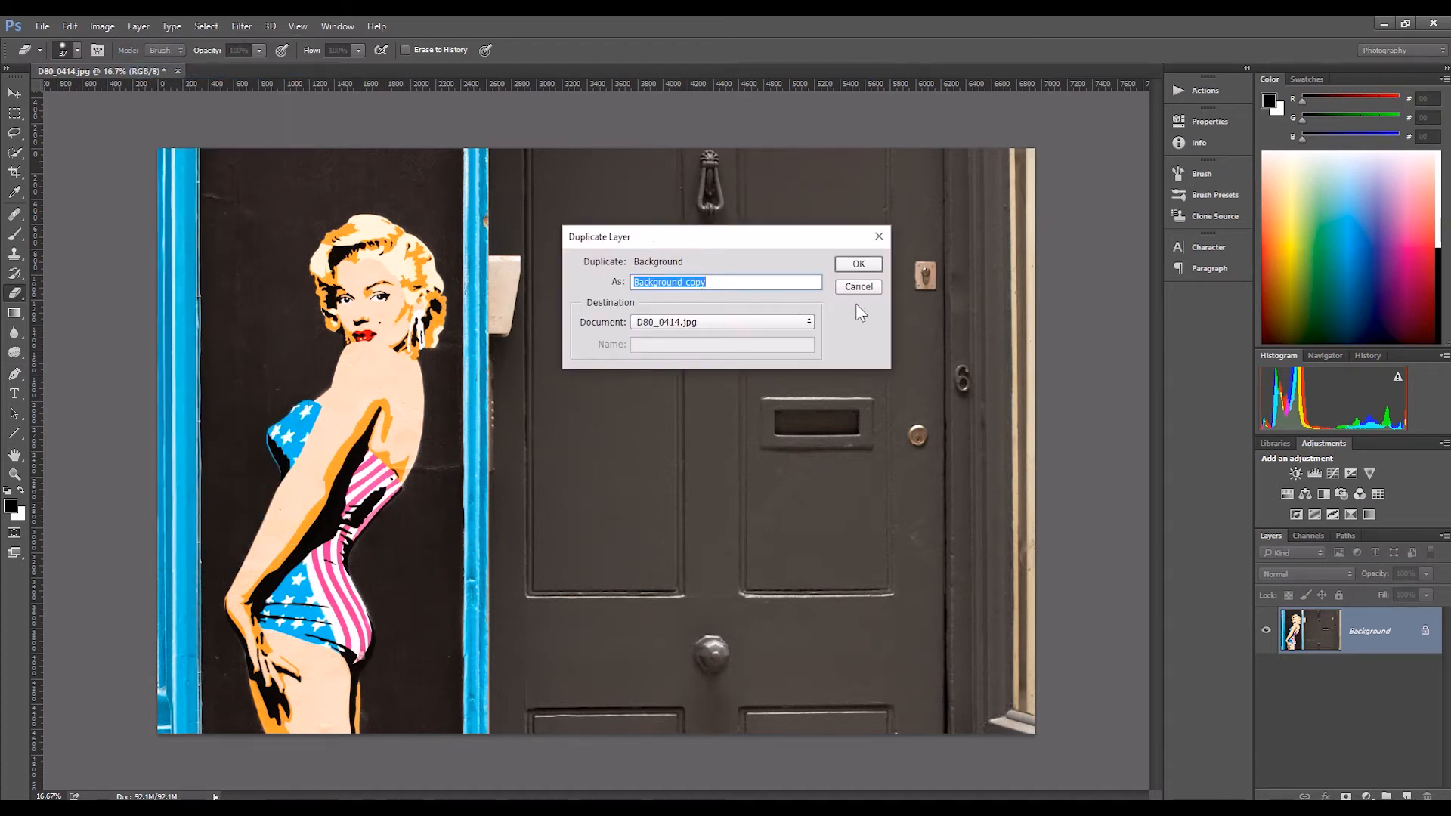
pyautogui.click(863, 261)
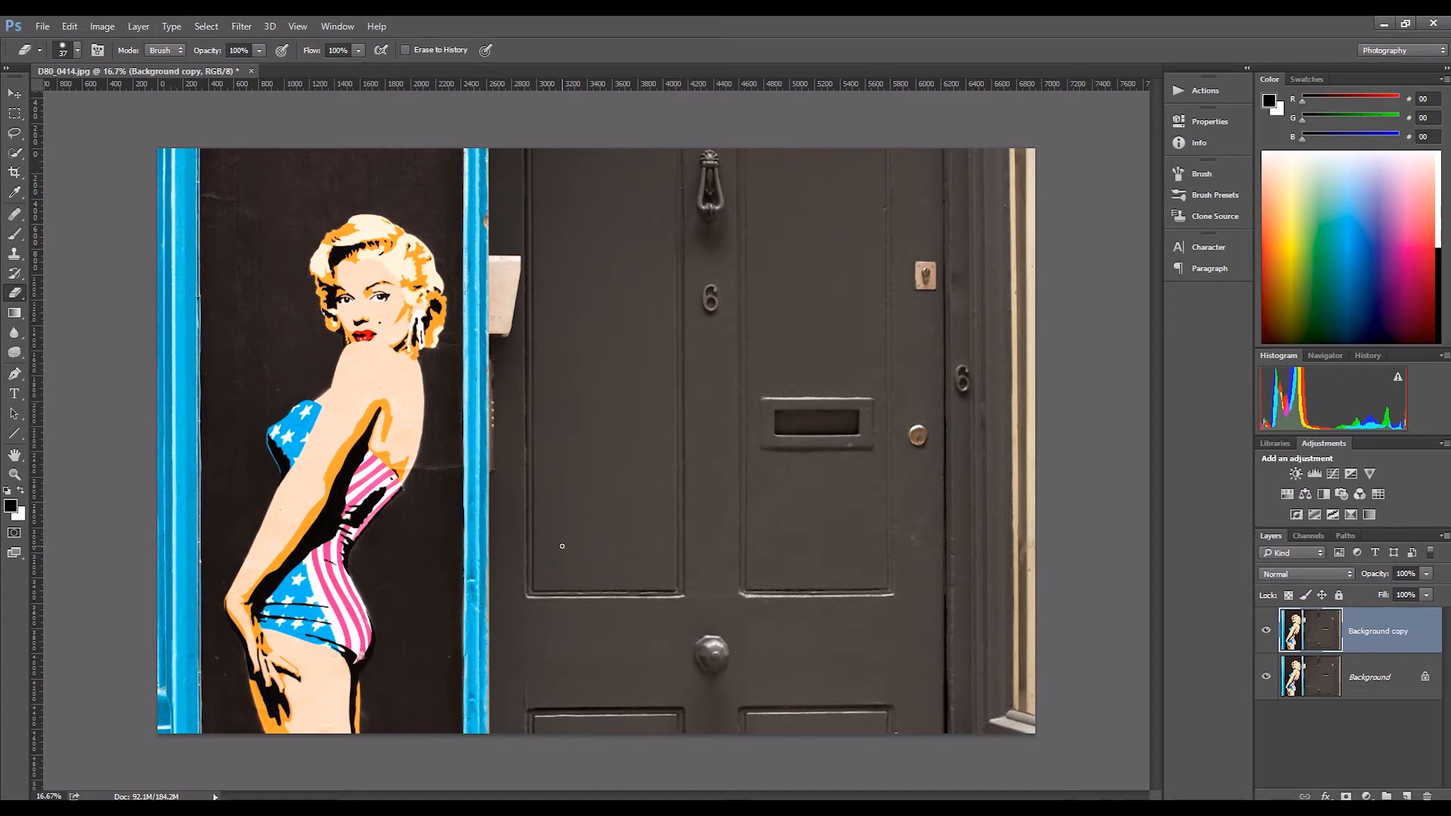
# Step: Set the Background copy layer's Saturation to -100 with Hue/Saturation, and toggle the layer's visibility to compare it with the colour original
pyautogui.click(102, 26)
pyautogui.moveTo(116, 69)
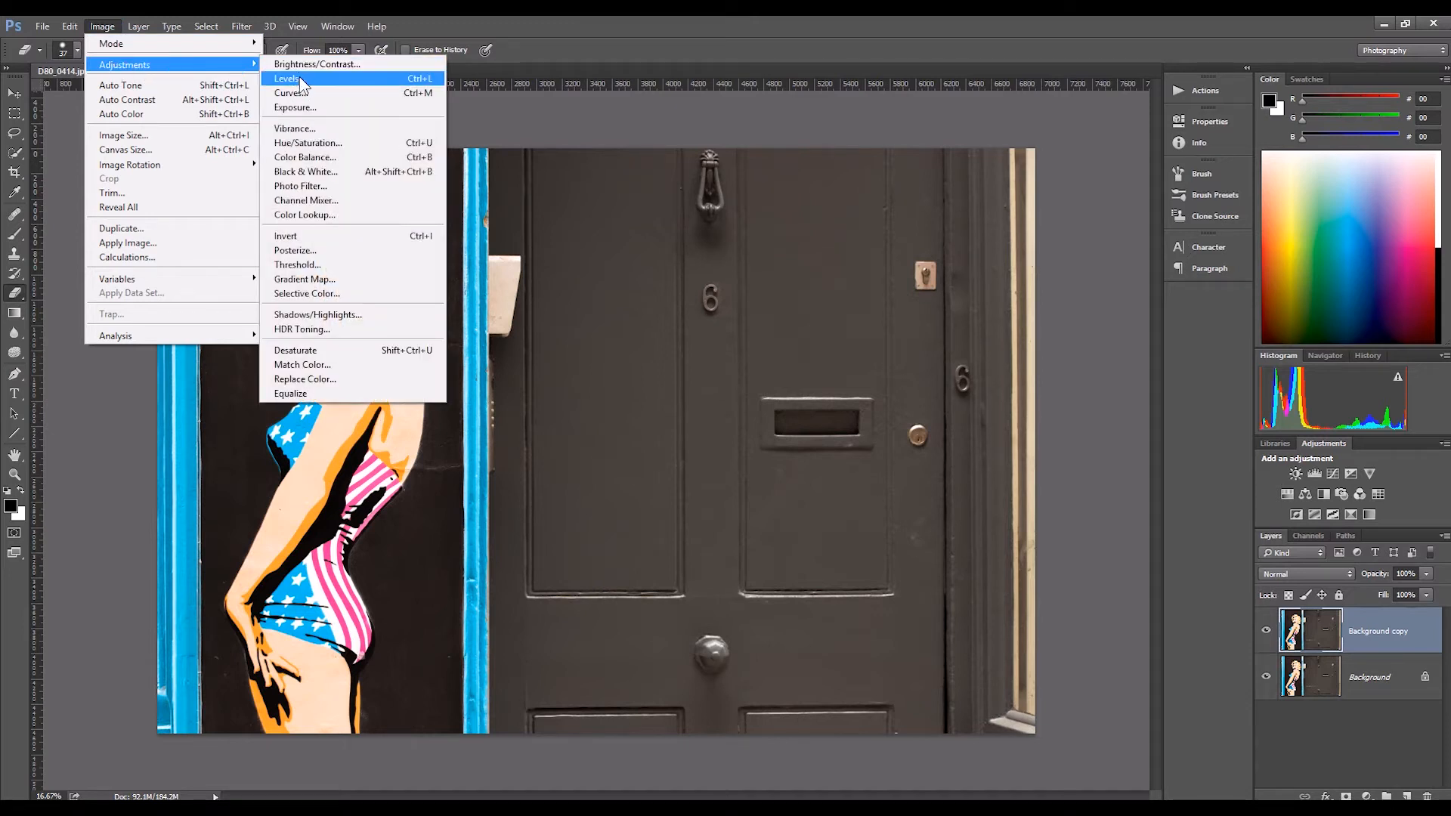
pyautogui.click(329, 143)
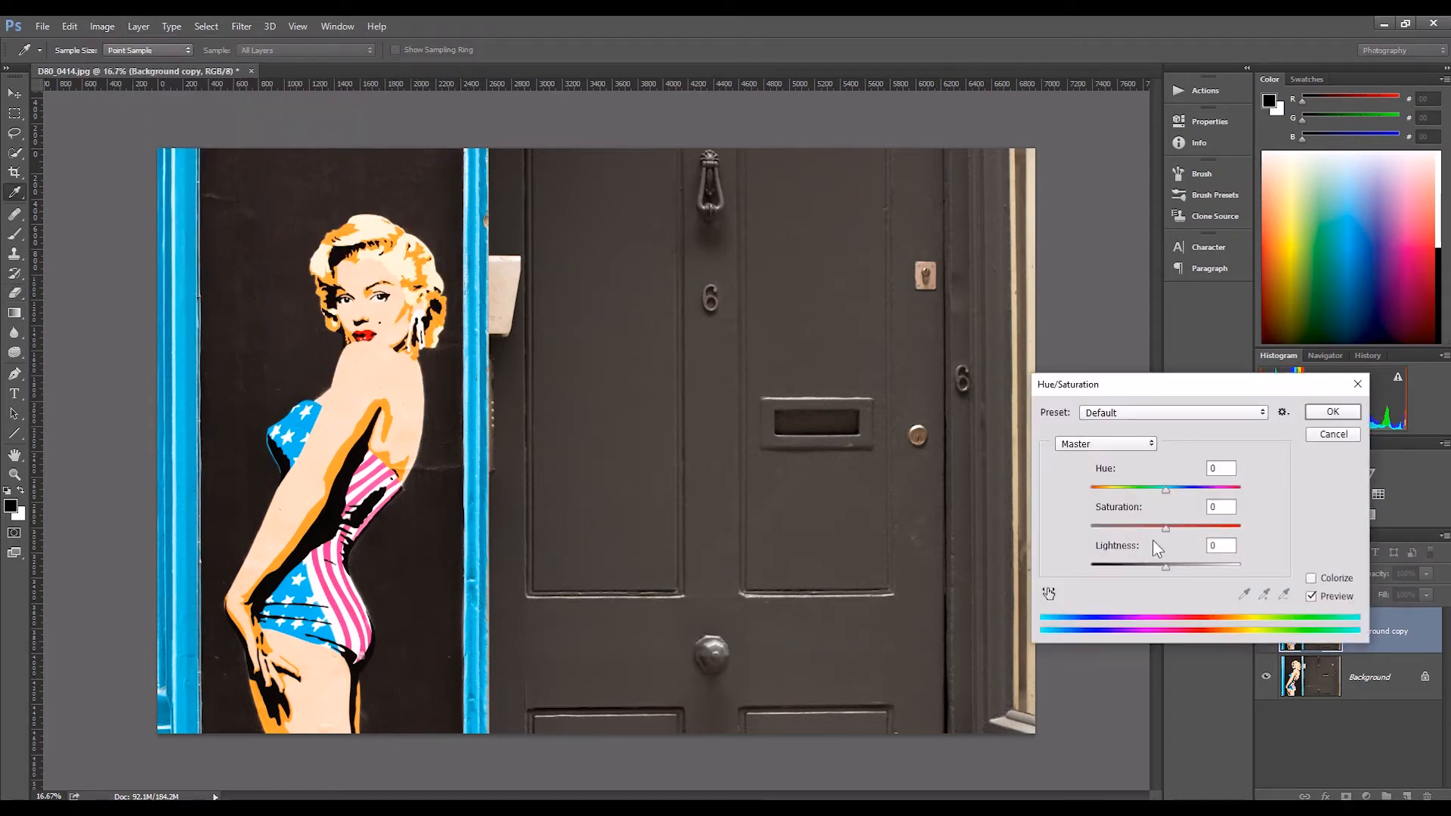
pyautogui.moveTo(1166, 528); pyautogui.dragTo(1081, 536)
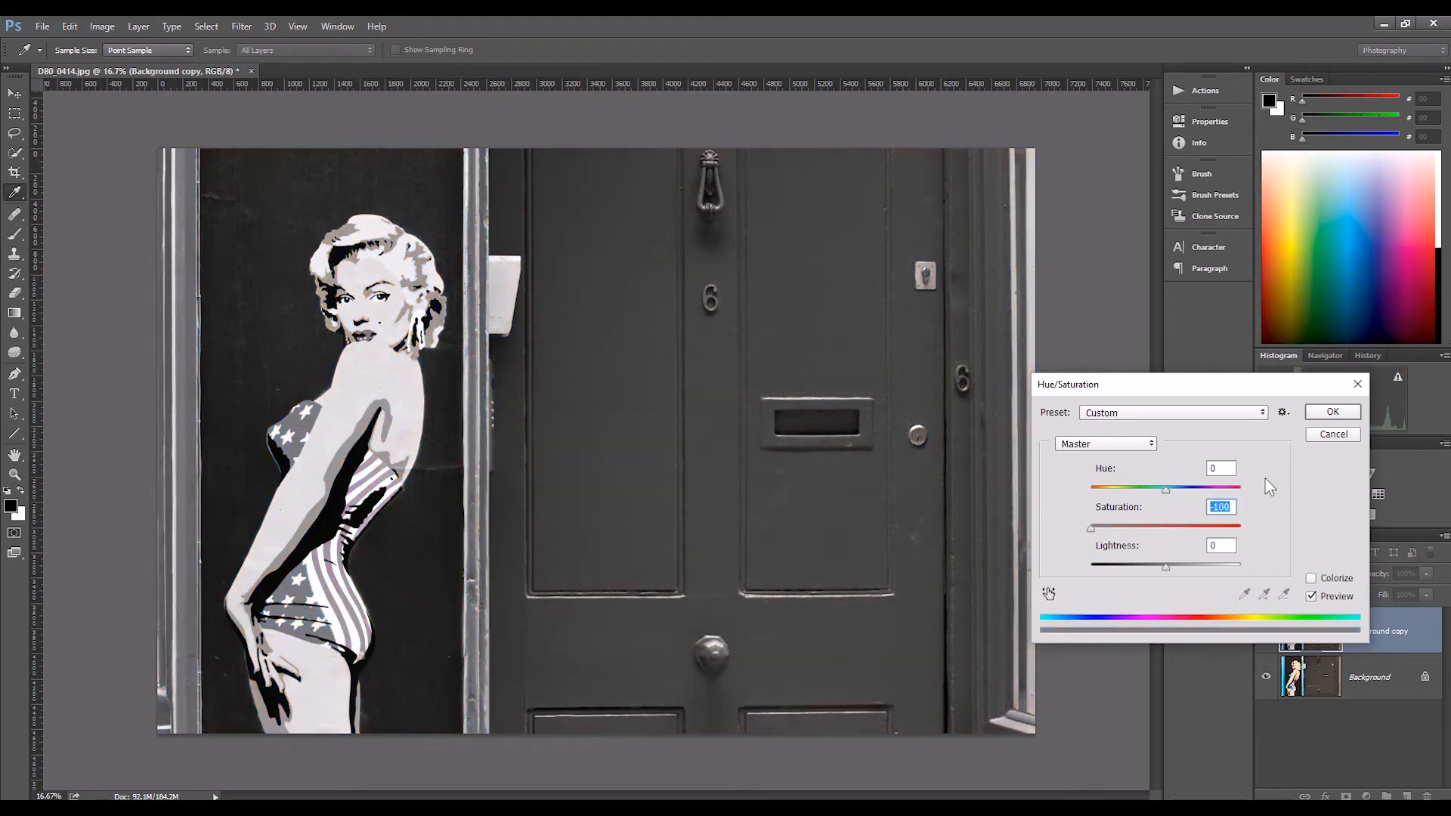
pyautogui.click(1333, 412)
pyautogui.press('e')
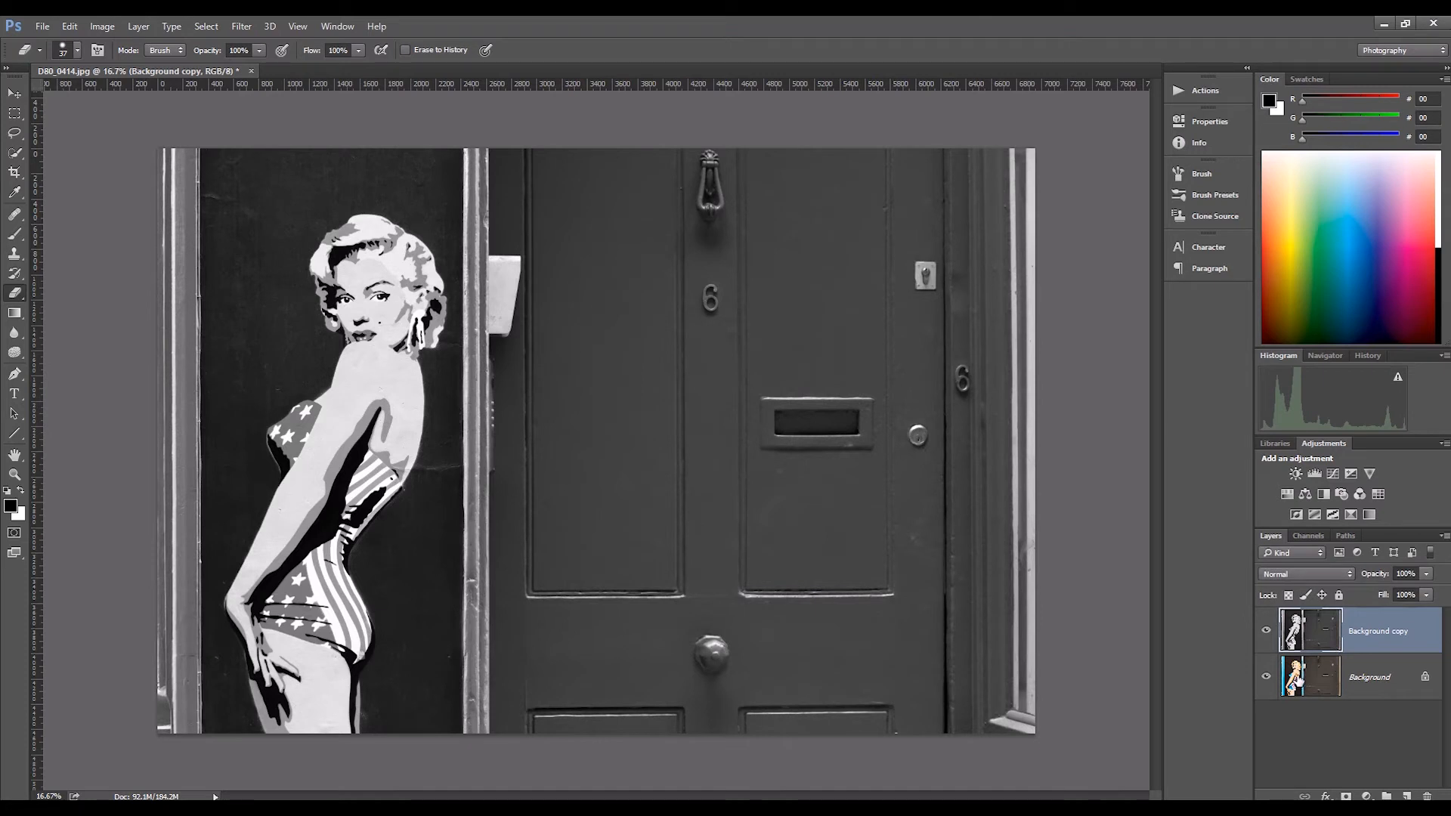
pyautogui.click(1268, 632)
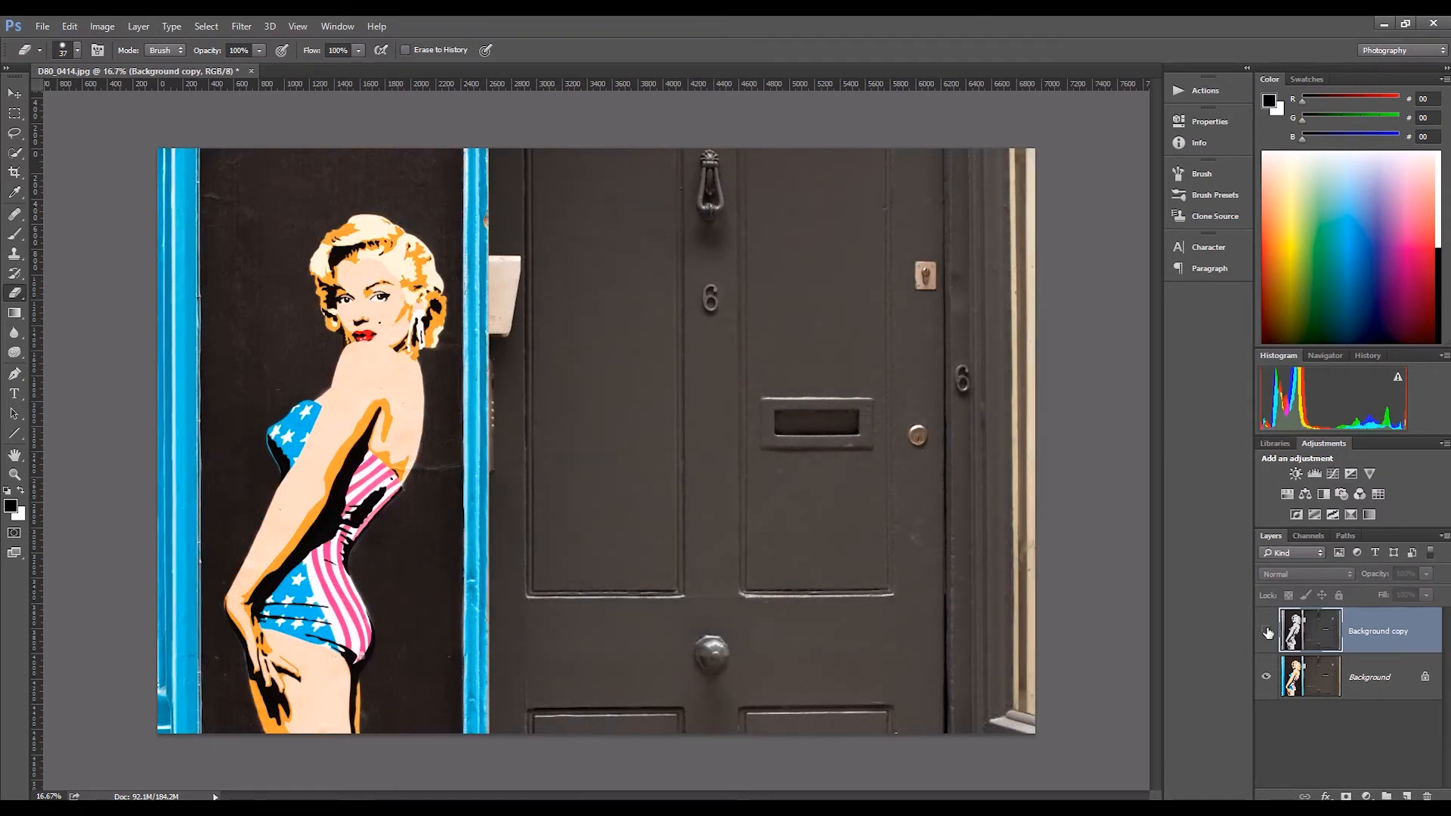
pyautogui.click(1268, 633)
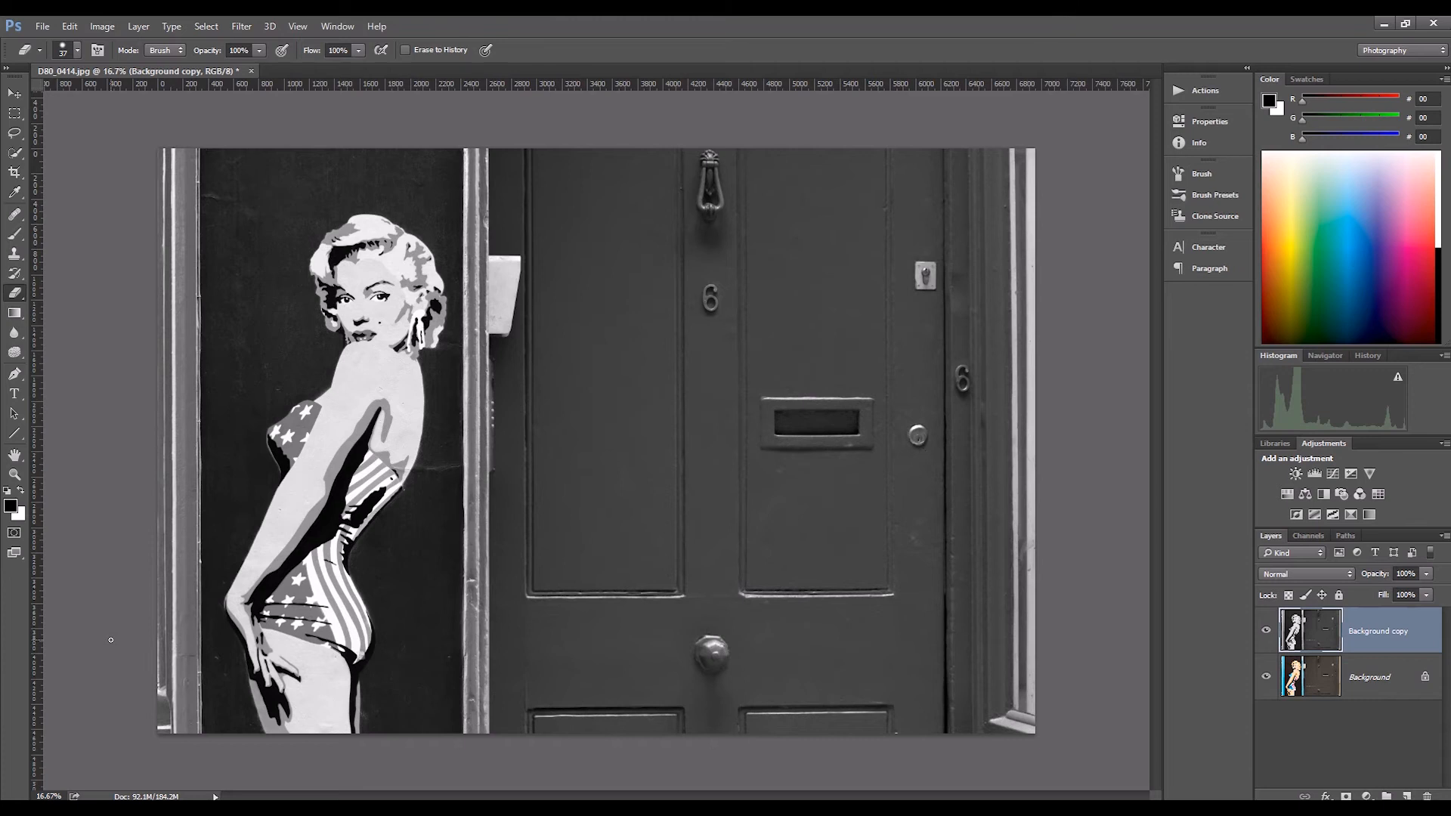
# Step: Set the Eraser brush size to 23 px and fine-tune its hardness for working on the painted woman's lips
pyautogui.hotkey('ctrl', '+')
pyautogui.hotkey('ctrl', '+')
pyautogui.hotkey('ctrl', '+')
pyautogui.hotkey('ctrl', '+')
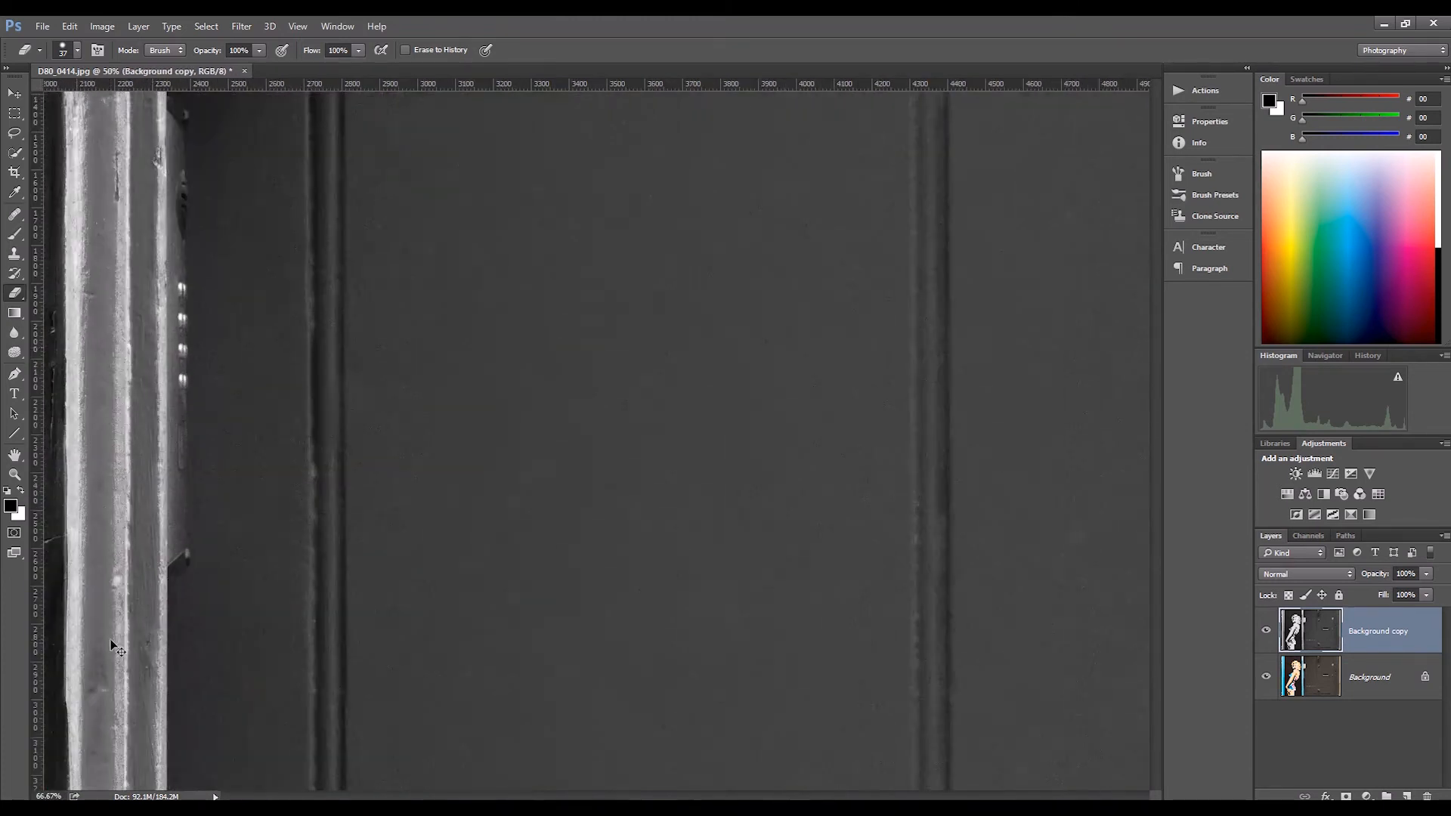
pyautogui.moveTo(664, 796); pyautogui.dragTo(533, 795)
pyautogui.moveTo(1156, 470); pyautogui.dragTo(1163, 396)
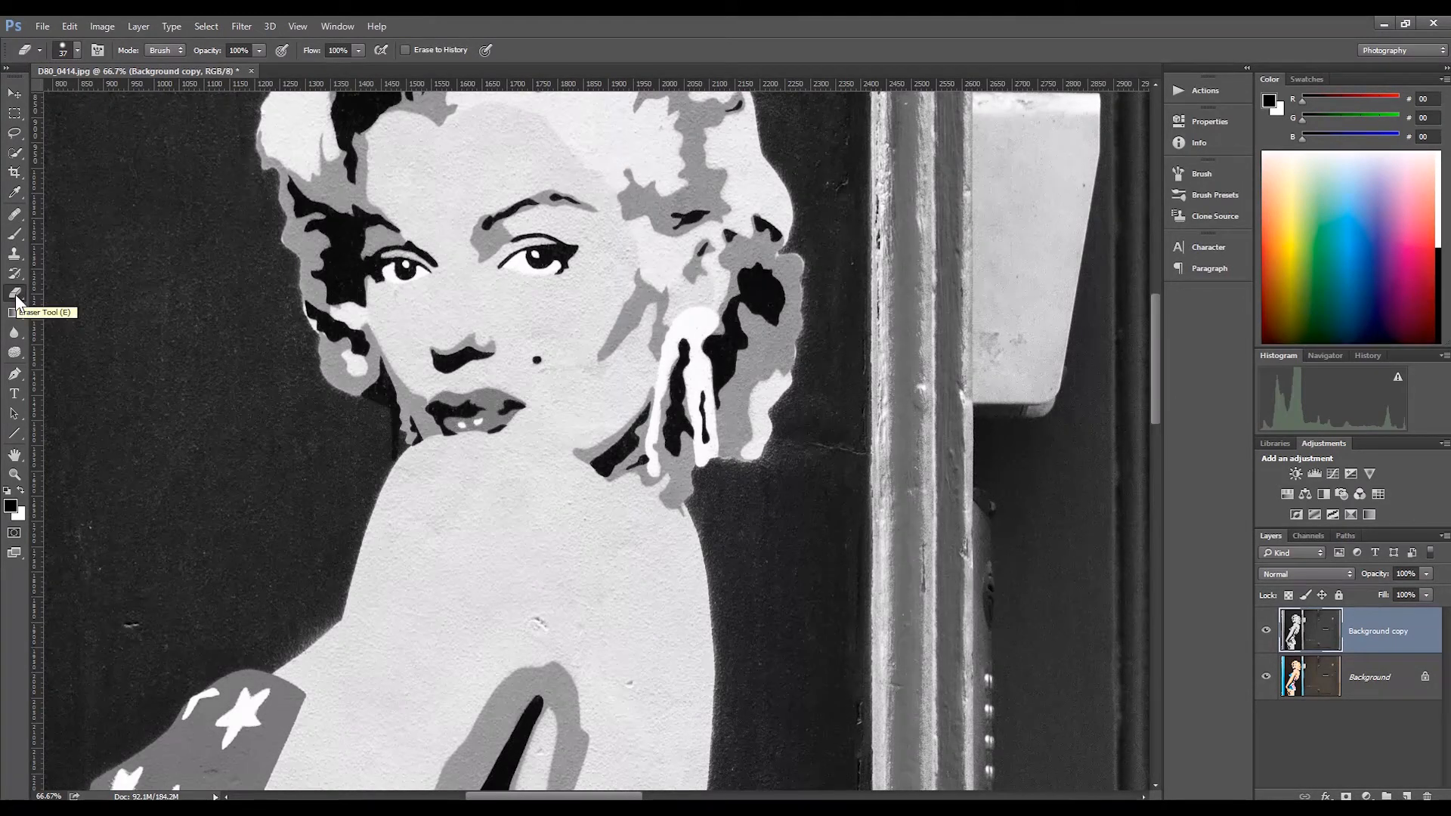
pyautogui.click(77, 48)
pyautogui.moveTo(102, 97); pyautogui.dragTo(94, 94)
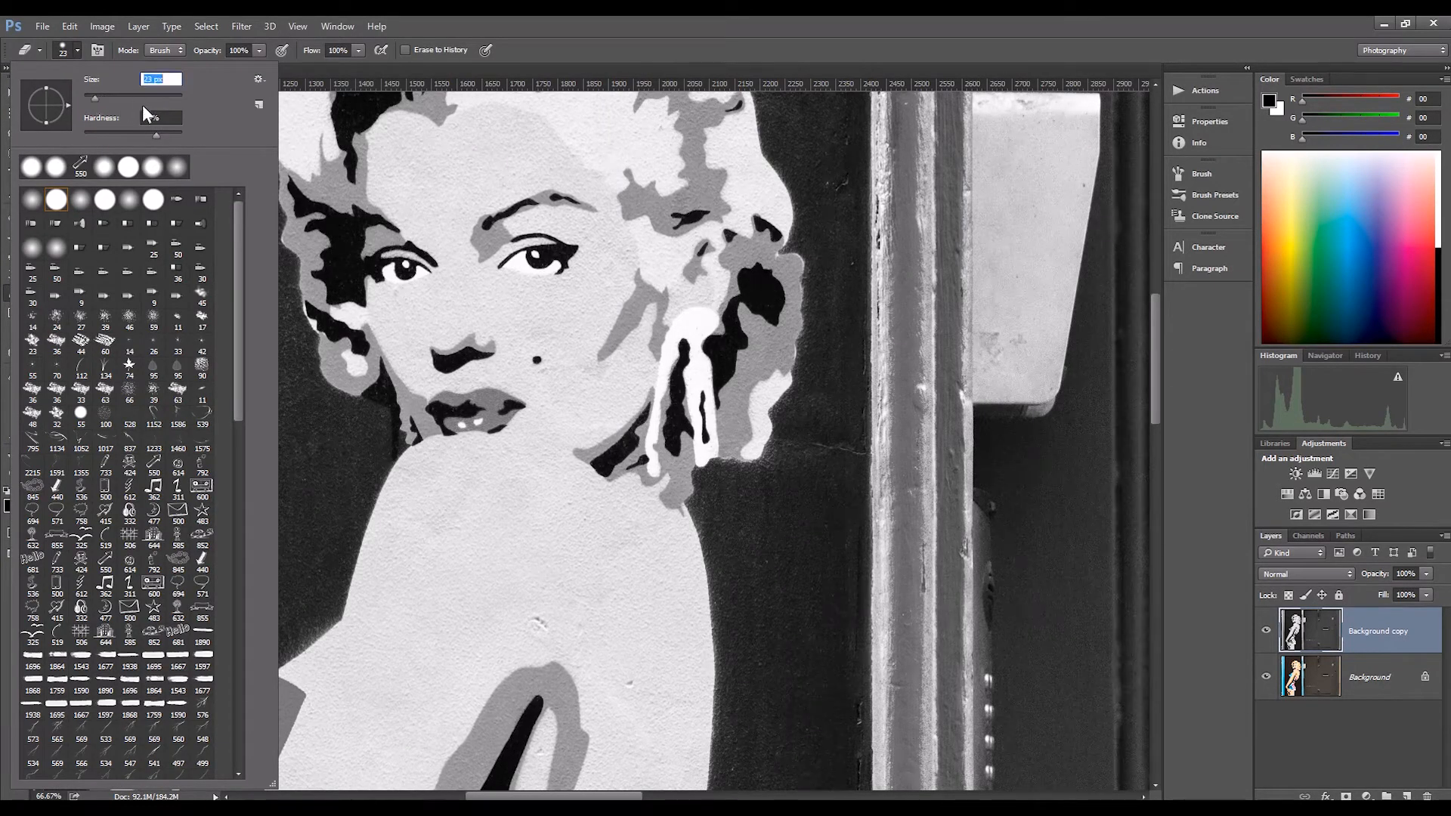
pyautogui.moveTo(157, 134); pyautogui.dragTo(159, 136)
pyautogui.click(549, 47)
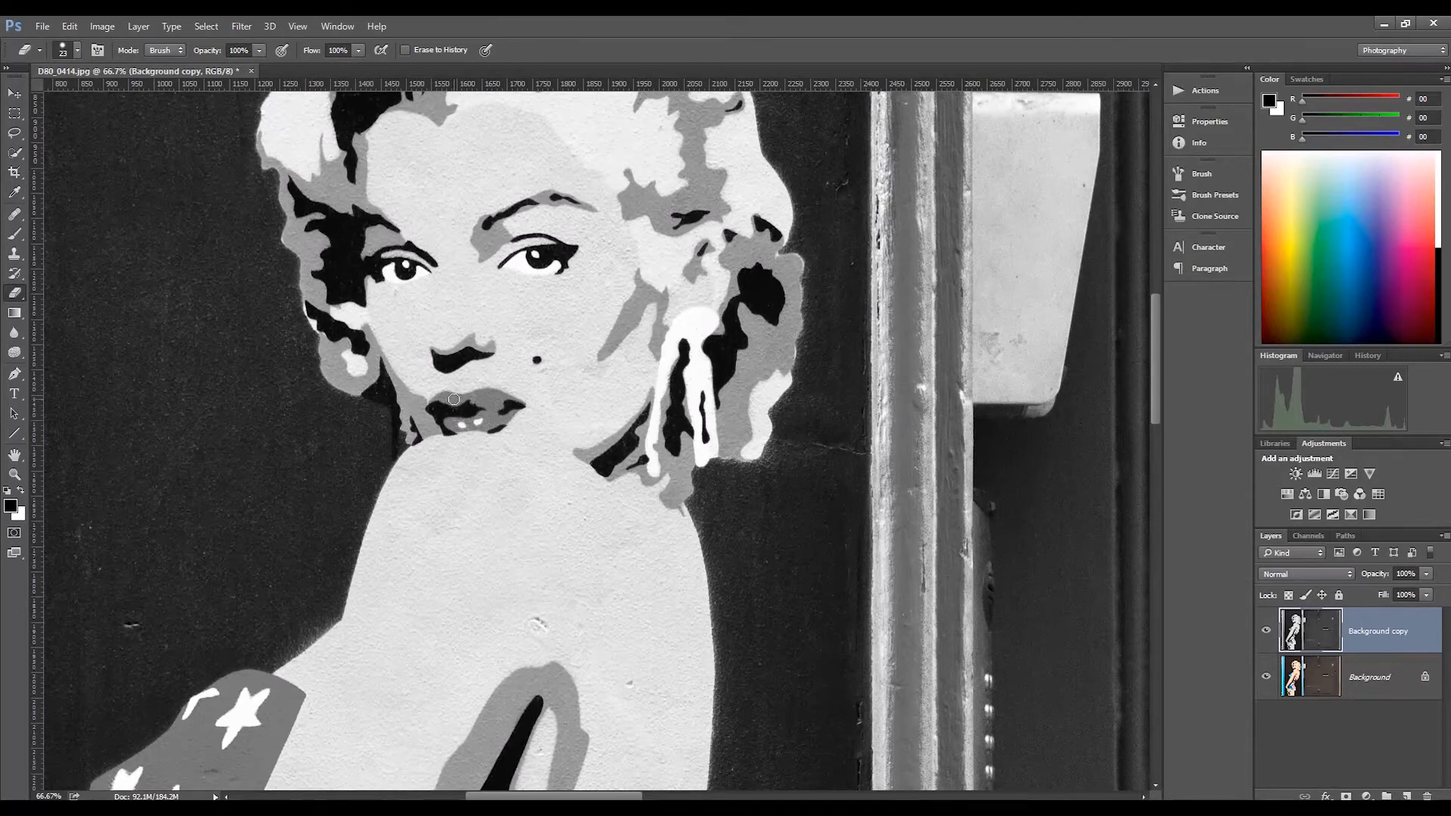
# Step: Erase the lips on the desaturated Background copy layer to reveal their red colour, and compare the result with the original by toggling the layer
pyautogui.moveTo(454, 399)
pyautogui.mouseDown()
pyautogui.moveTo(436, 402)
pyautogui.moveTo(522, 405)
pyautogui.moveTo(483, 396)
pyautogui.moveTo(511, 412)
pyautogui.moveTo(452, 427)
pyautogui.moveTo(495, 424)
pyautogui.moveTo(497, 410)
pyautogui.mouseUp()
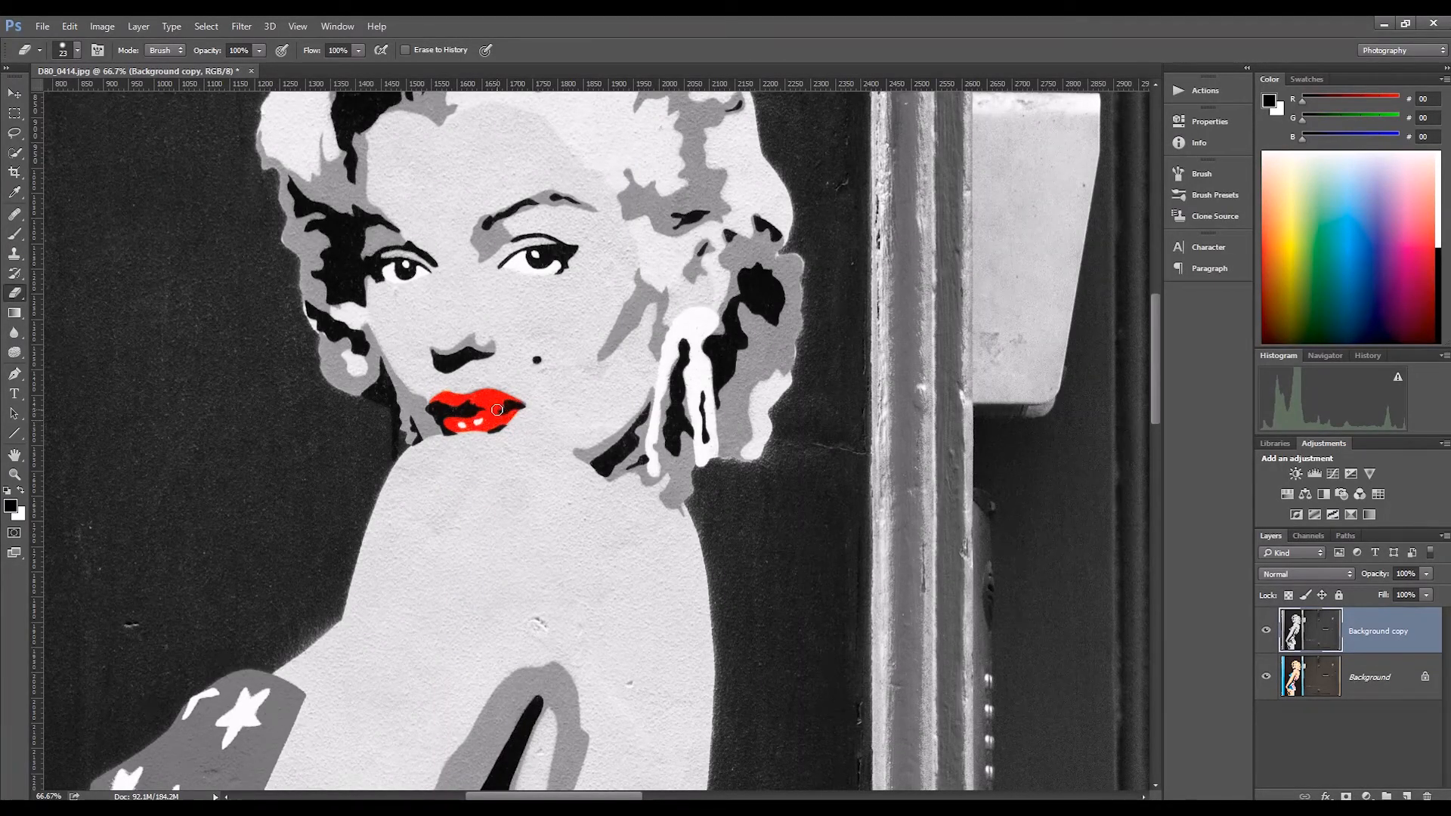
pyautogui.hotkey('ctrl', '-')
pyautogui.hotkey('ctrl', '-')
pyautogui.hotkey('ctrl', '-')
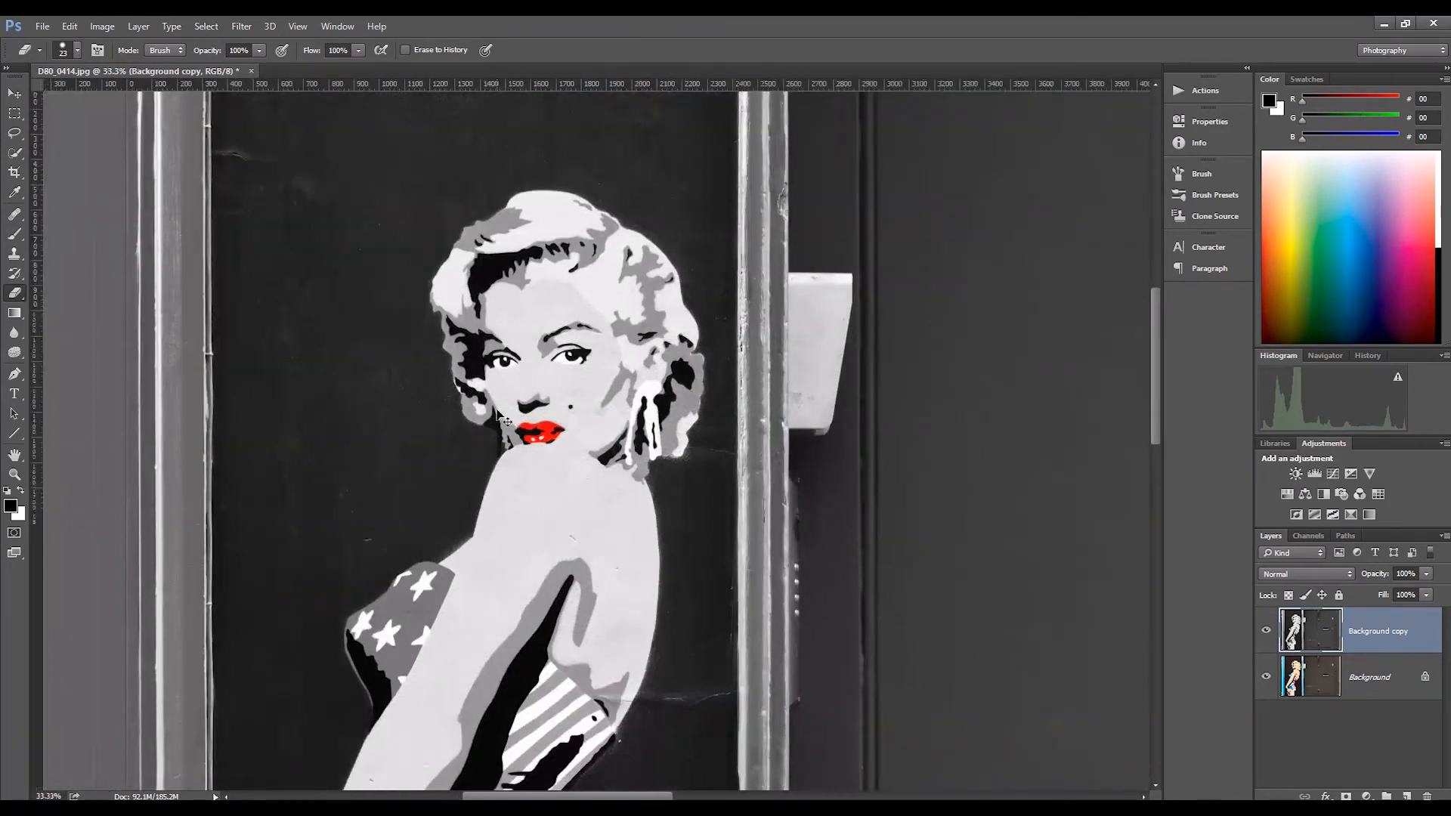
pyautogui.hotkey('ctrl', '-')
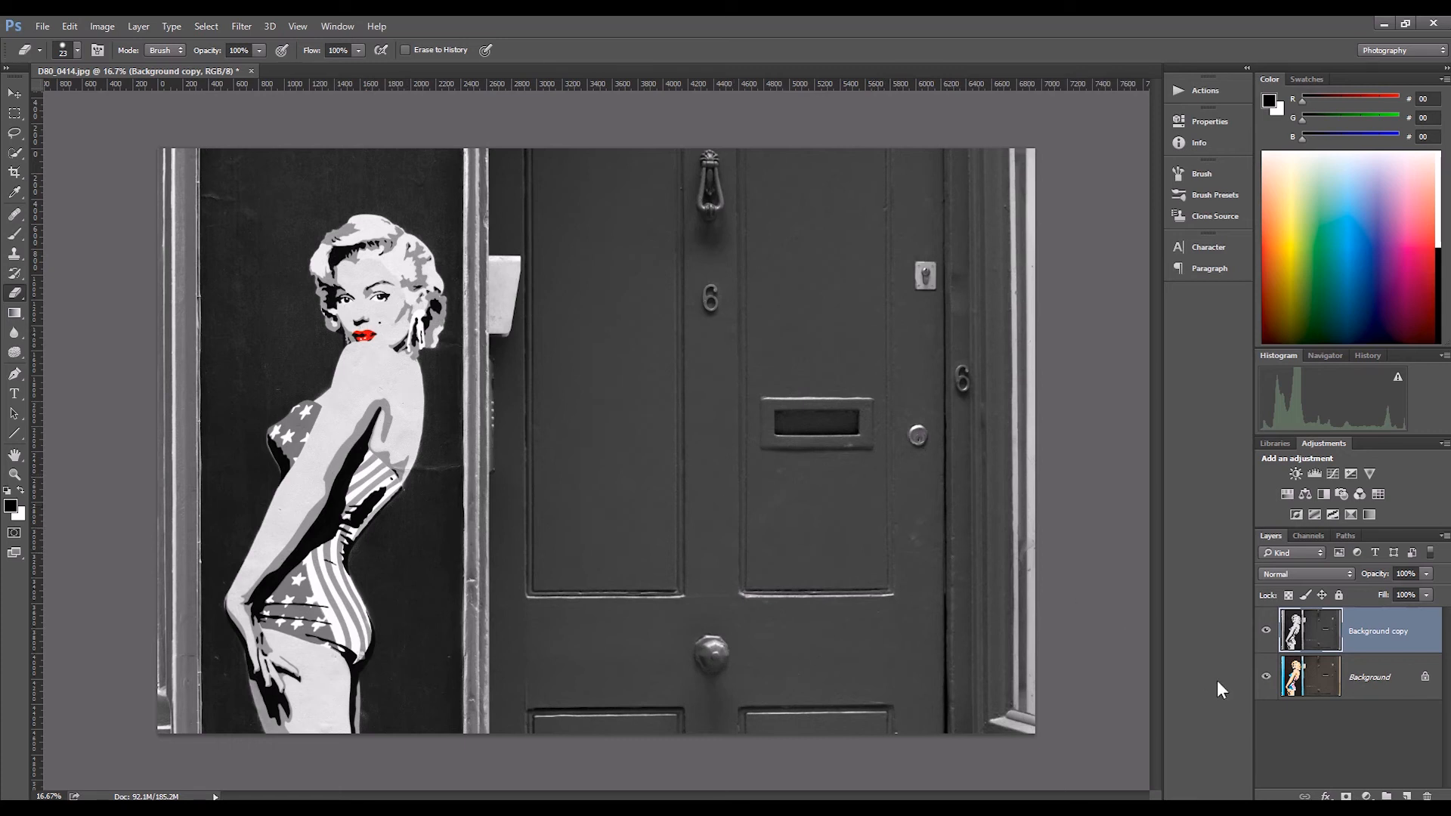
pyautogui.click(1267, 633)
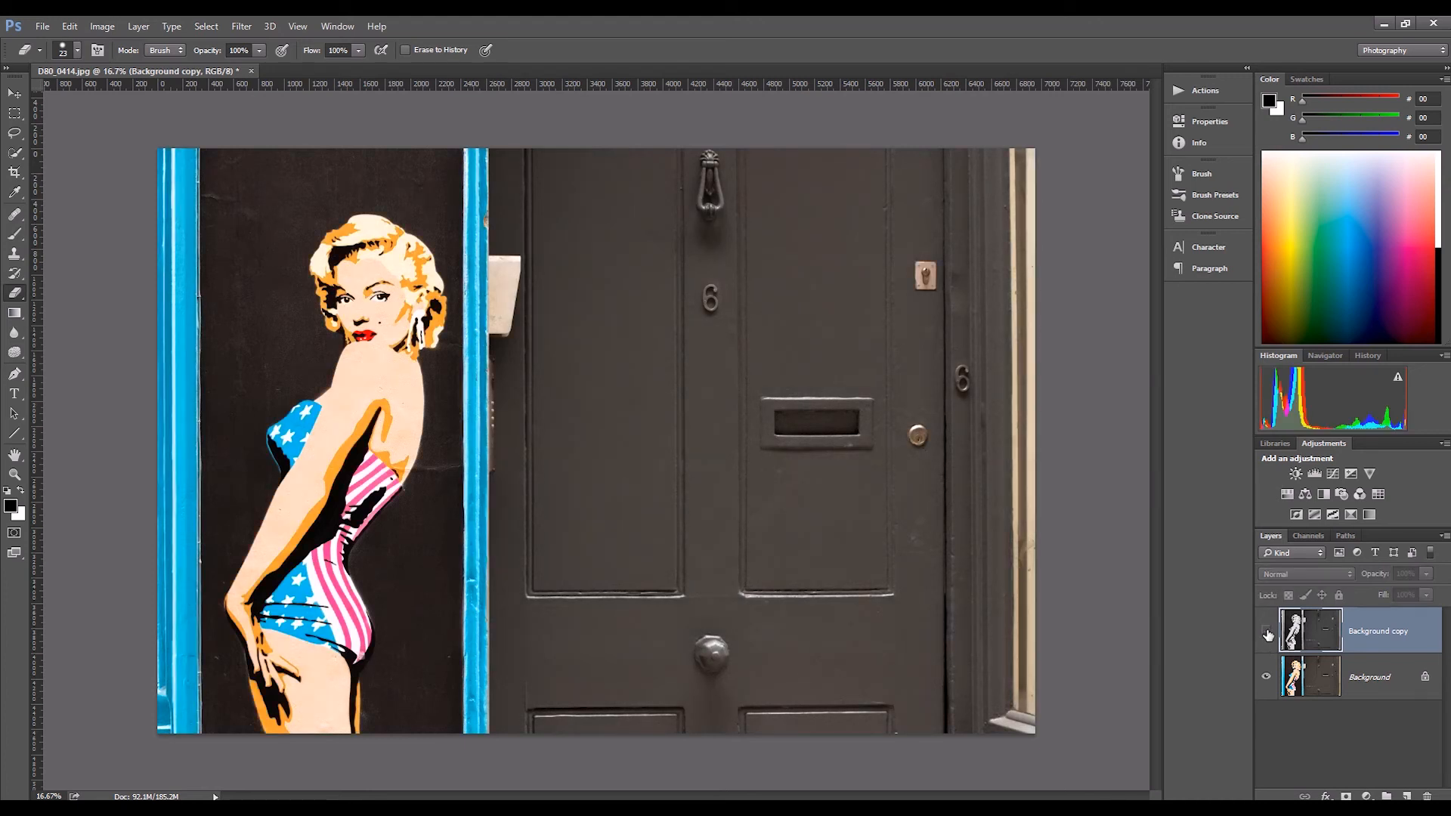
pyautogui.click(1267, 634)
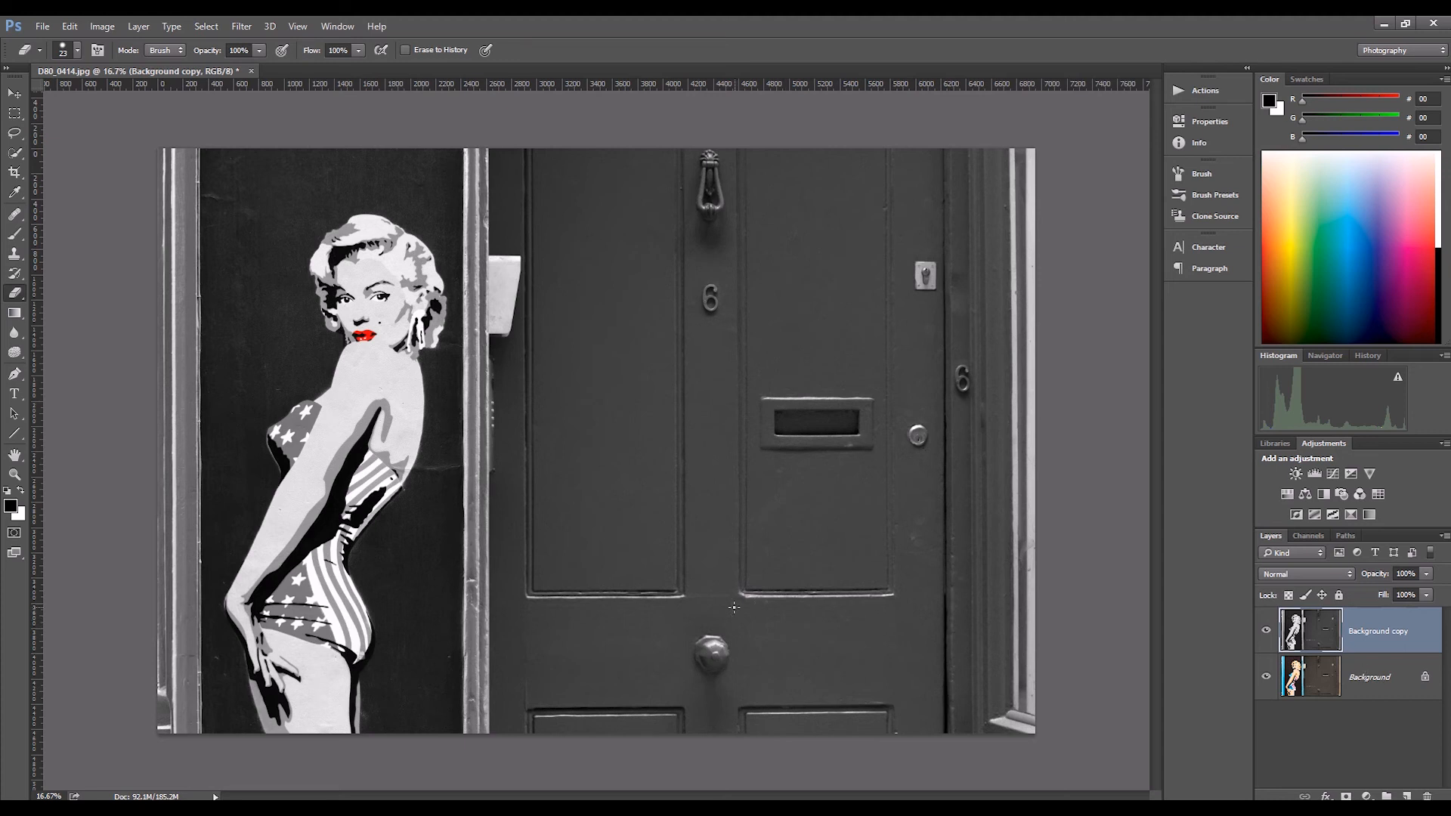
# Step: Flatten the image to combine the desaturated copy and the colour original into one layer
pyautogui.click(139, 26)
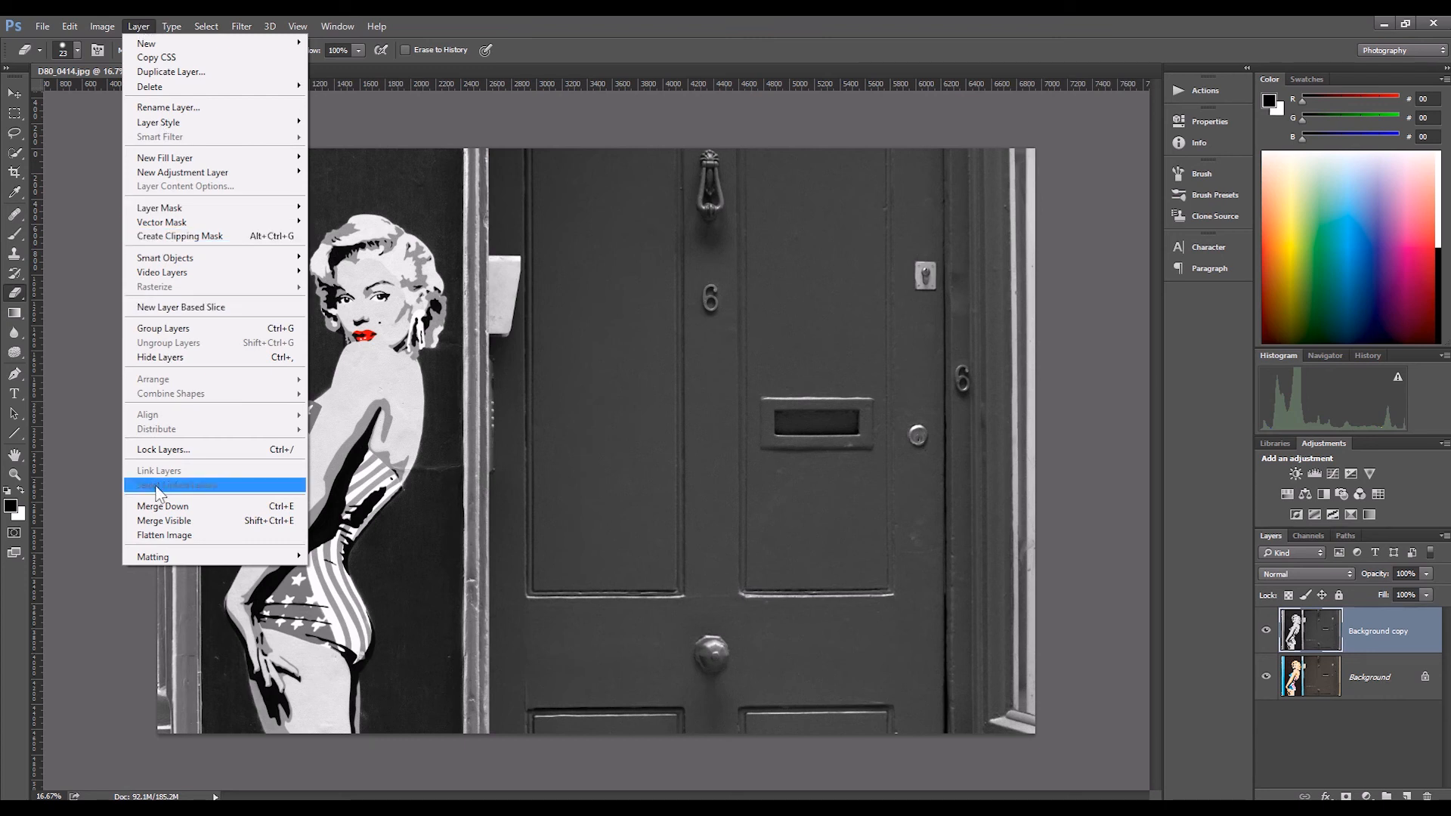
pyautogui.click(166, 536)
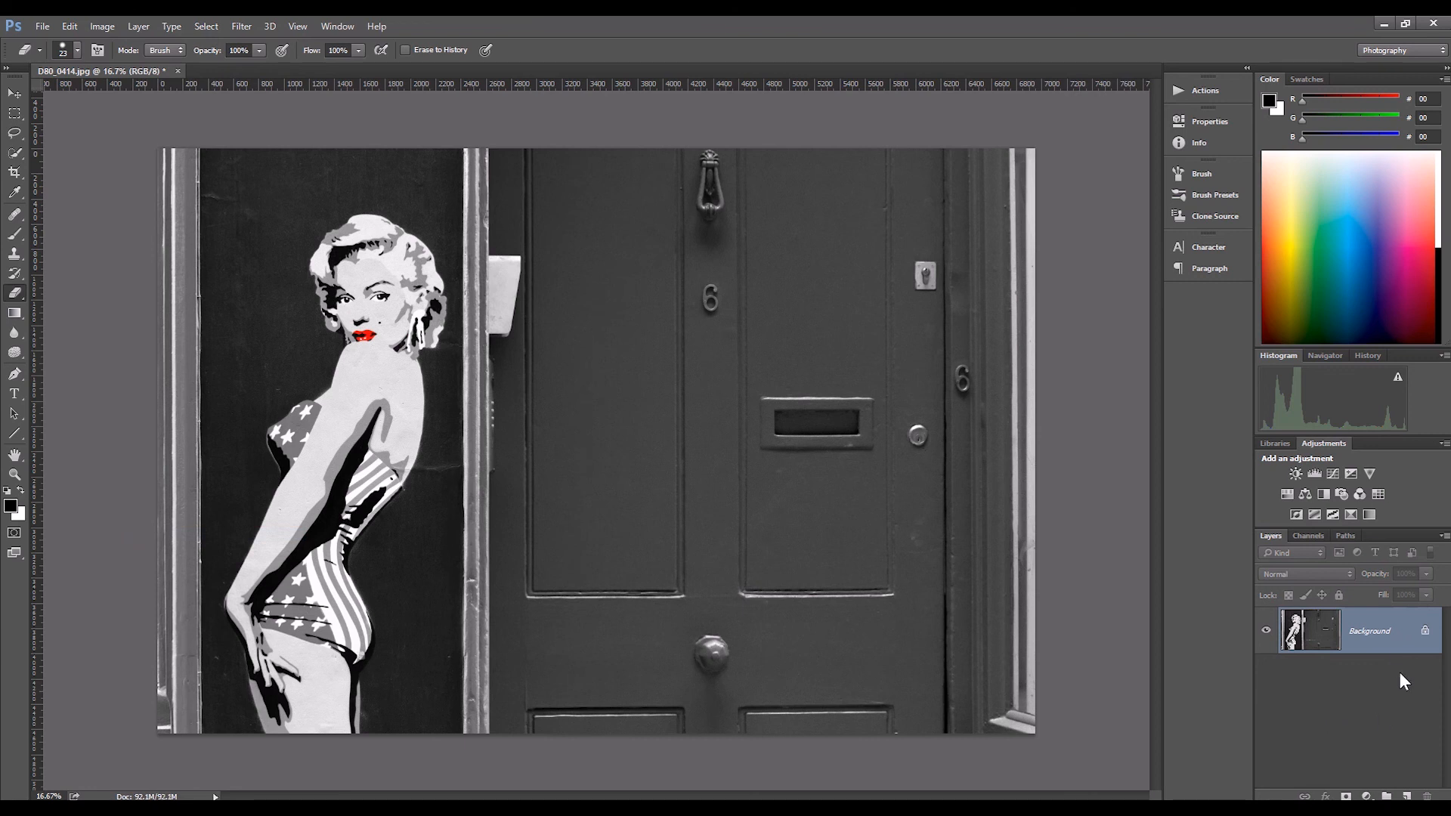
pyautogui.click(42, 25)
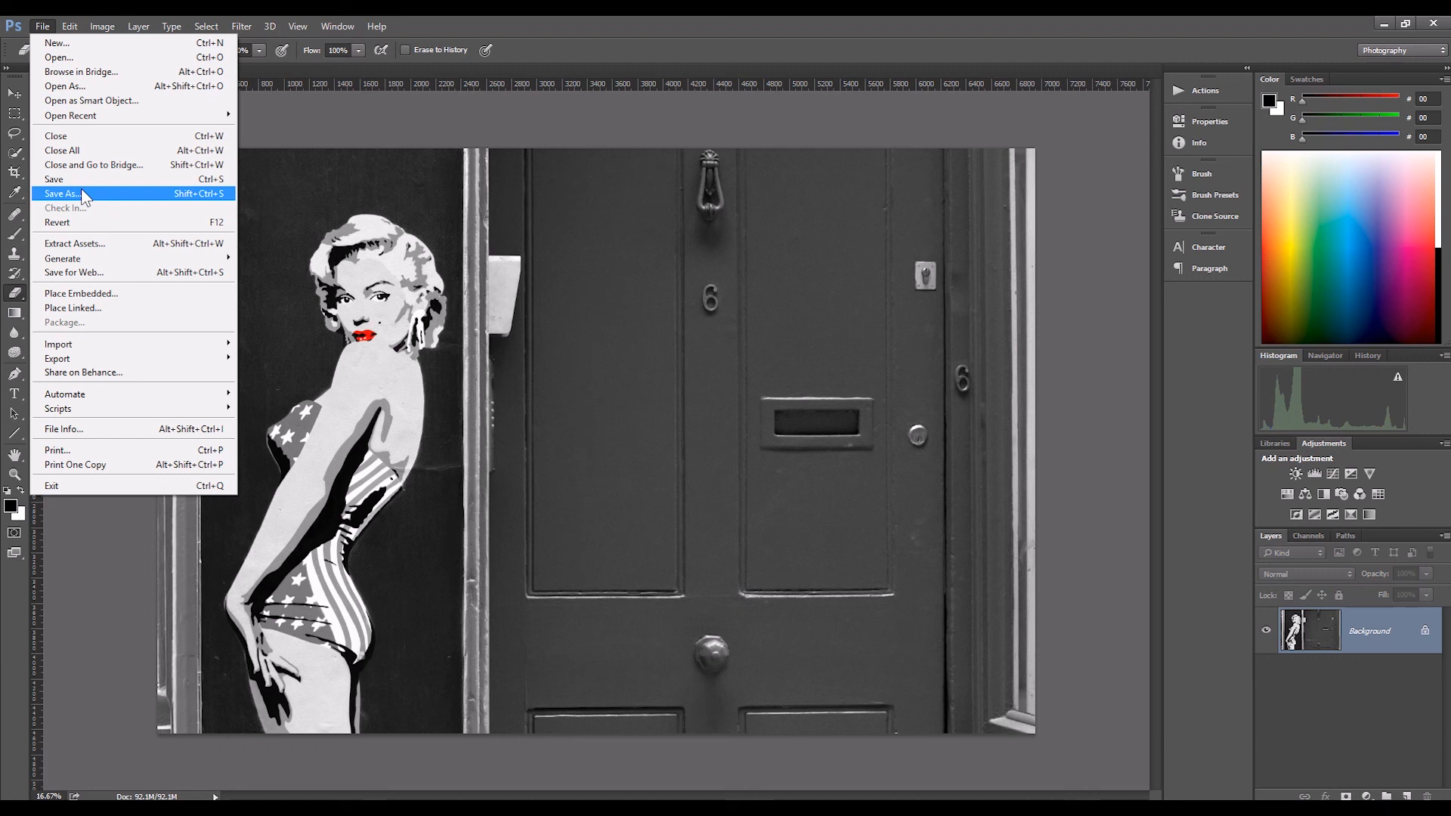
pyautogui.click(304, 107)
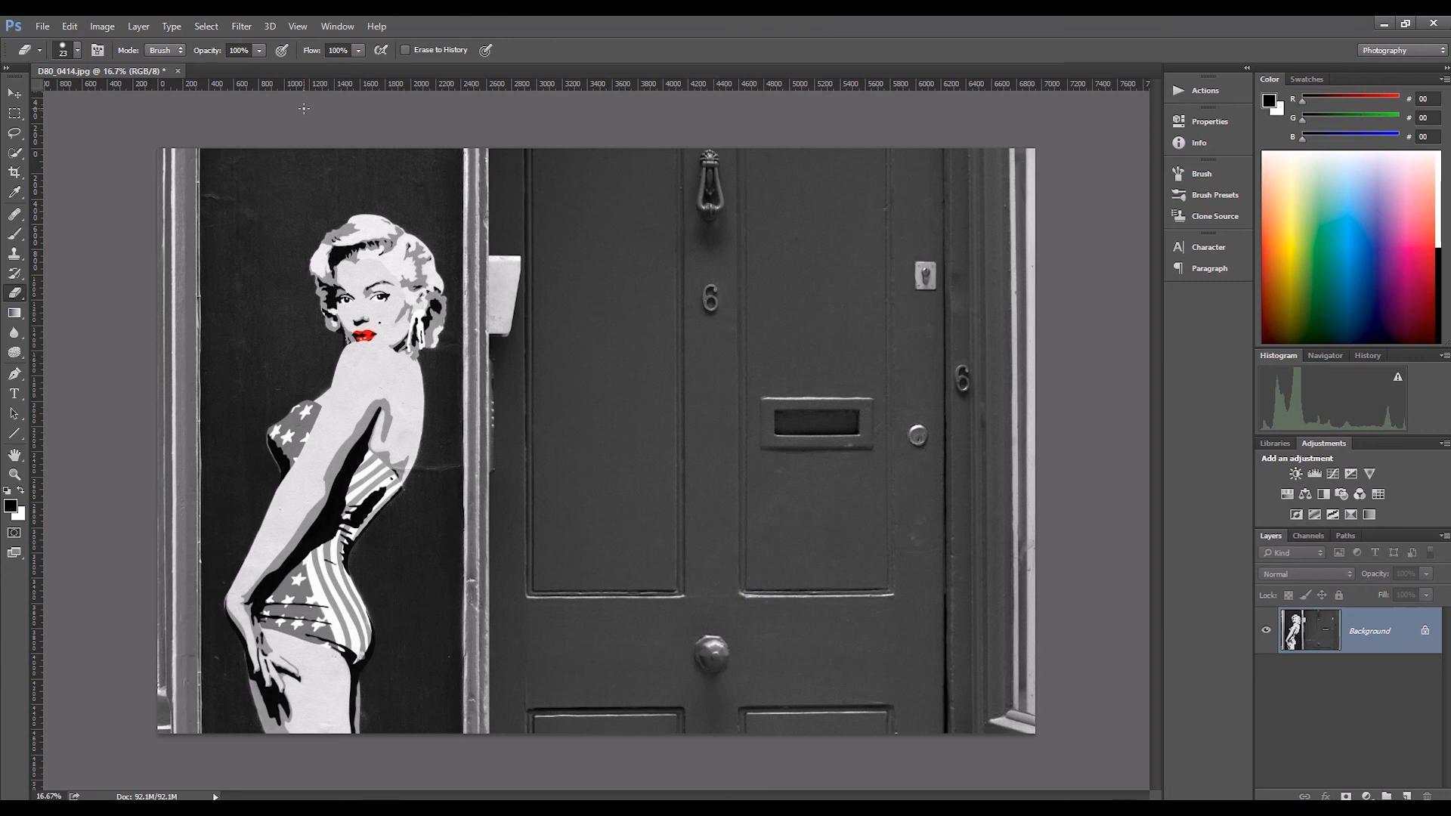